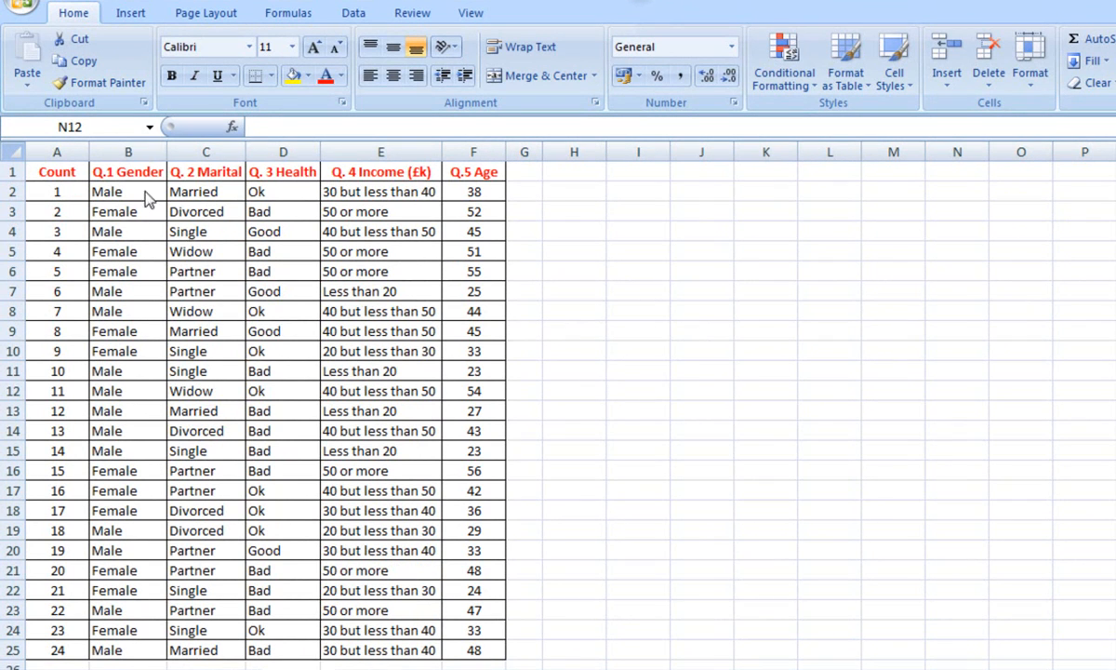
Create a pivot table from the survey data Sheet1!$A$1:$F$25, placed on the existing worksheet at cell I1
{"action": "left_click", "coordinate": [368, 291]}
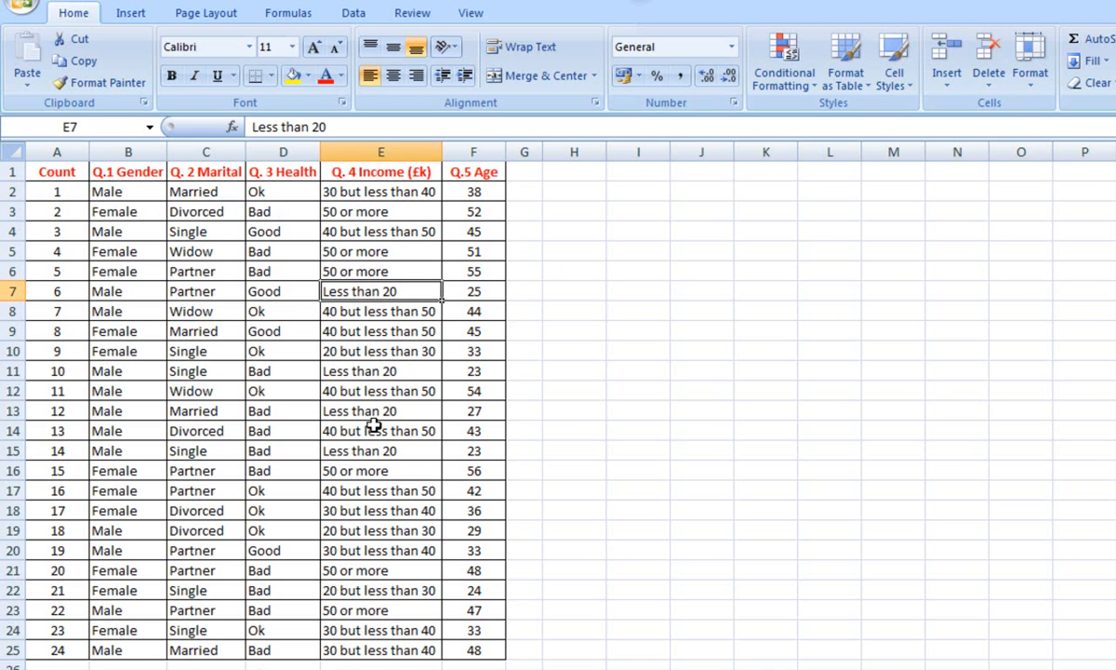
{"action": "left_click", "coordinate": [224, 309]}
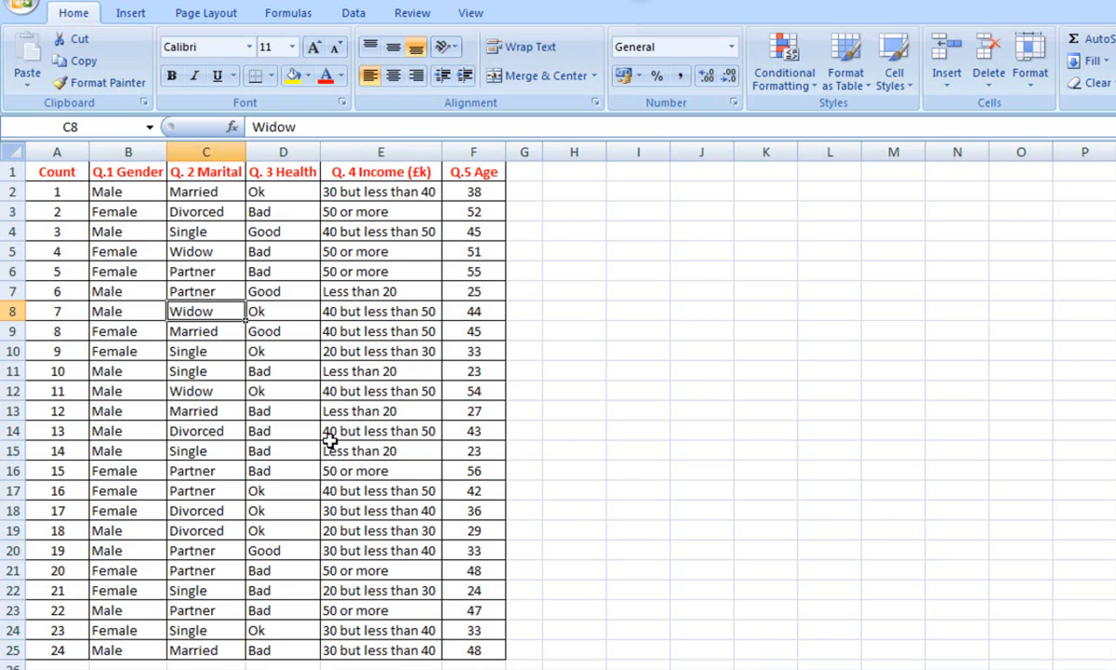
{"action": "left_click", "coordinate": [130, 14]}
{"action": "left_click", "coordinate": [36, 83]}
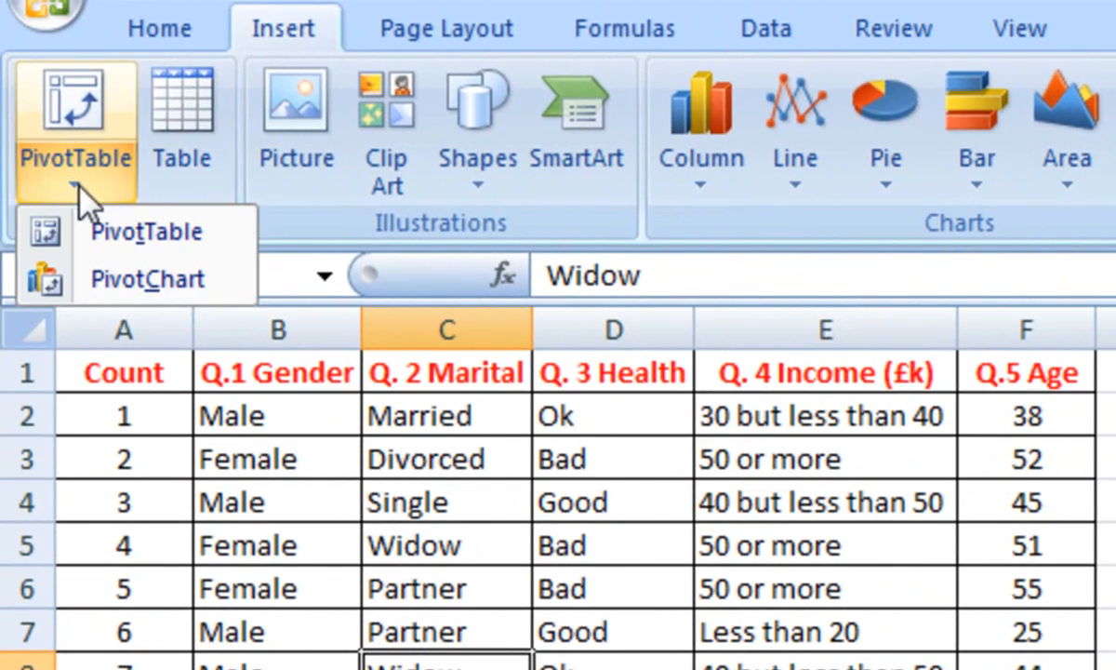
{"action": "left_click", "coordinate": [146, 232]}
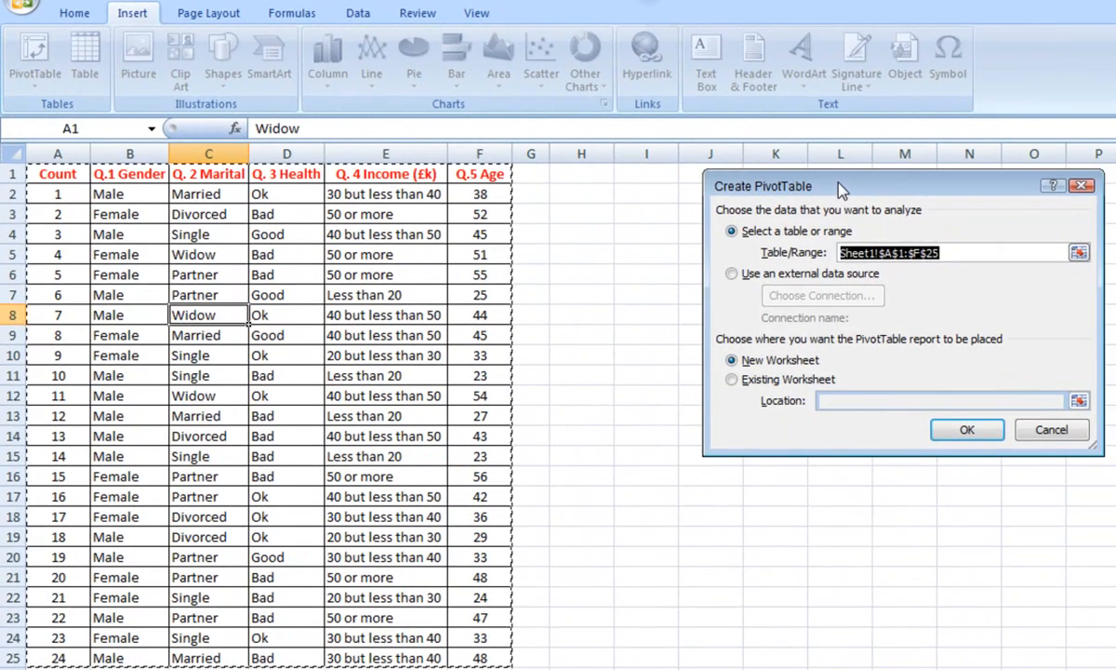
{"action": "left_click_drag", "start_coordinate": [838, 182], "coordinate": [822, 183]}
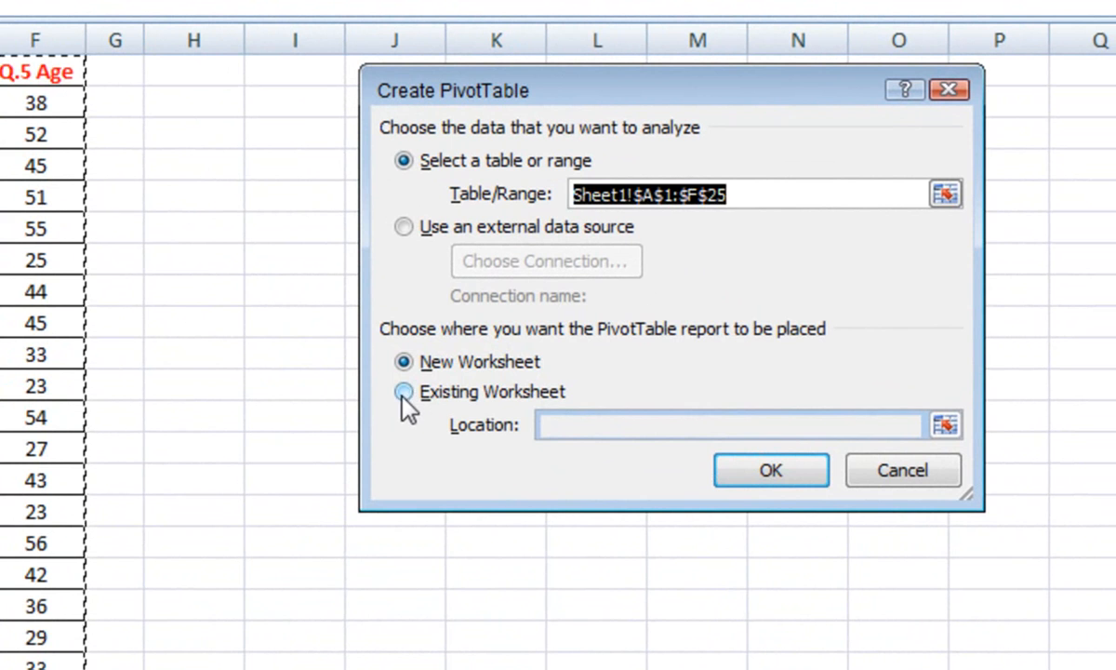
{"action": "left_click", "coordinate": [406, 393]}
{"action": "left_click", "coordinate": [555, 427]}
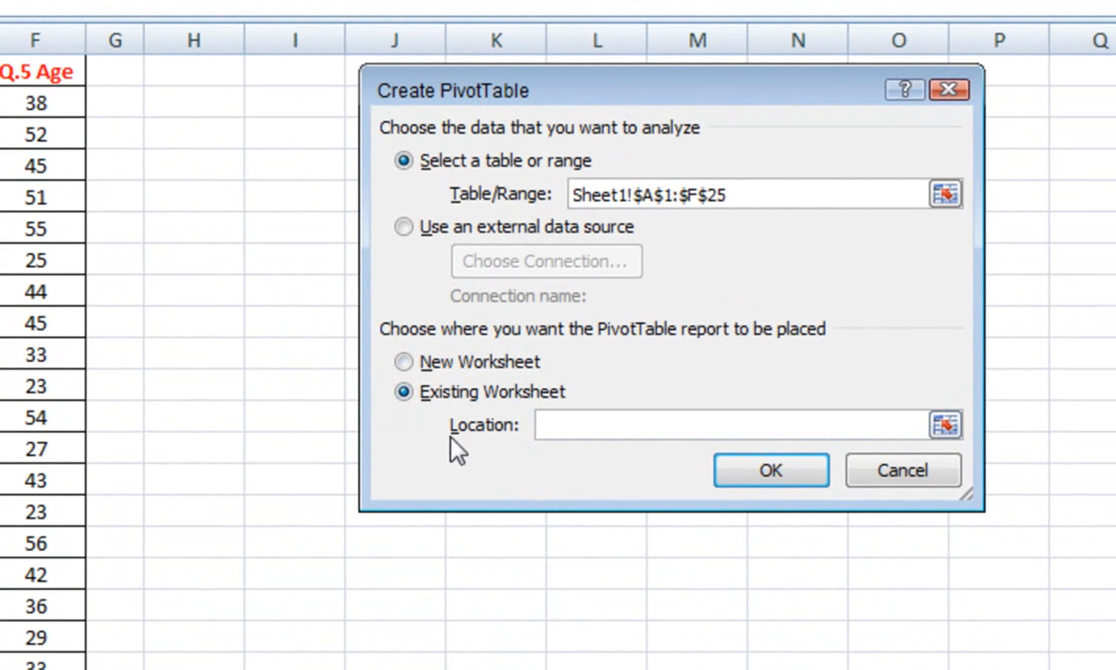
{"action": "left_click", "coordinate": [282, 79]}
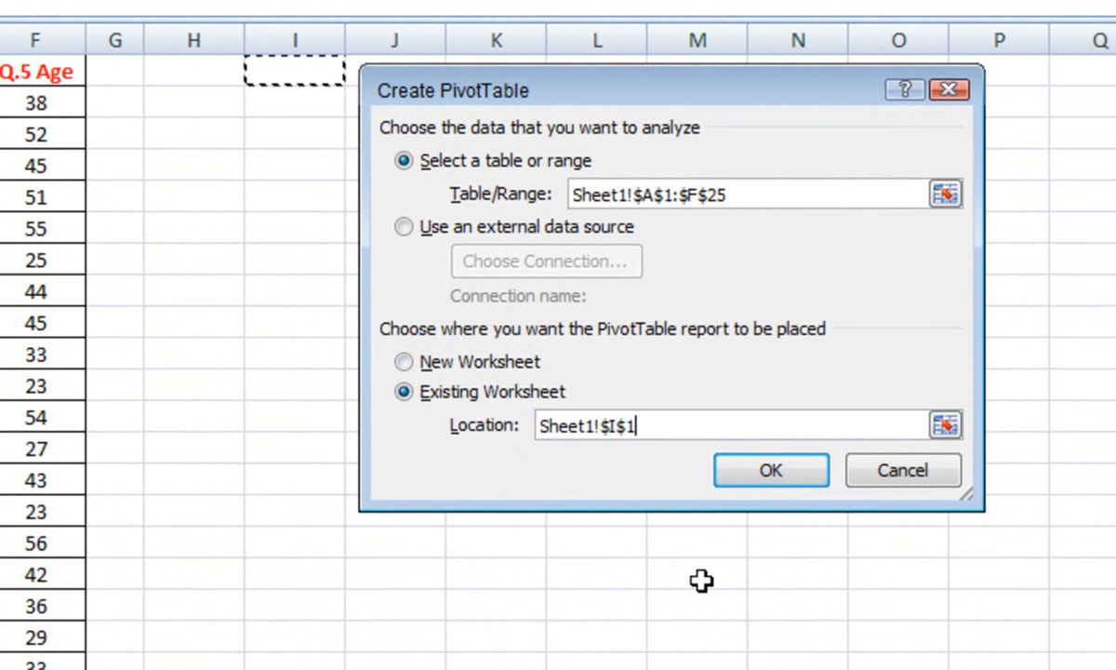
{"action": "left_click", "coordinate": [780, 482]}
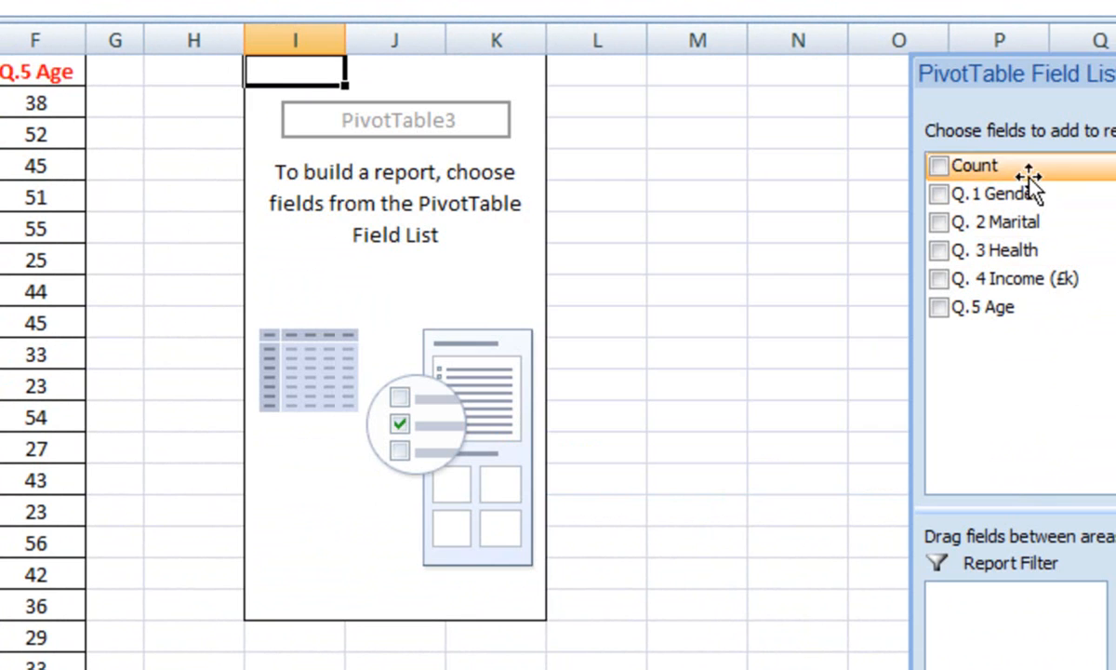
Set Q. 4 Income (£k) as the pivot table's row labels and its count as the values
{"action": "left_click_drag", "start_coordinate": [1057, 89], "coordinate": [693, 80]}
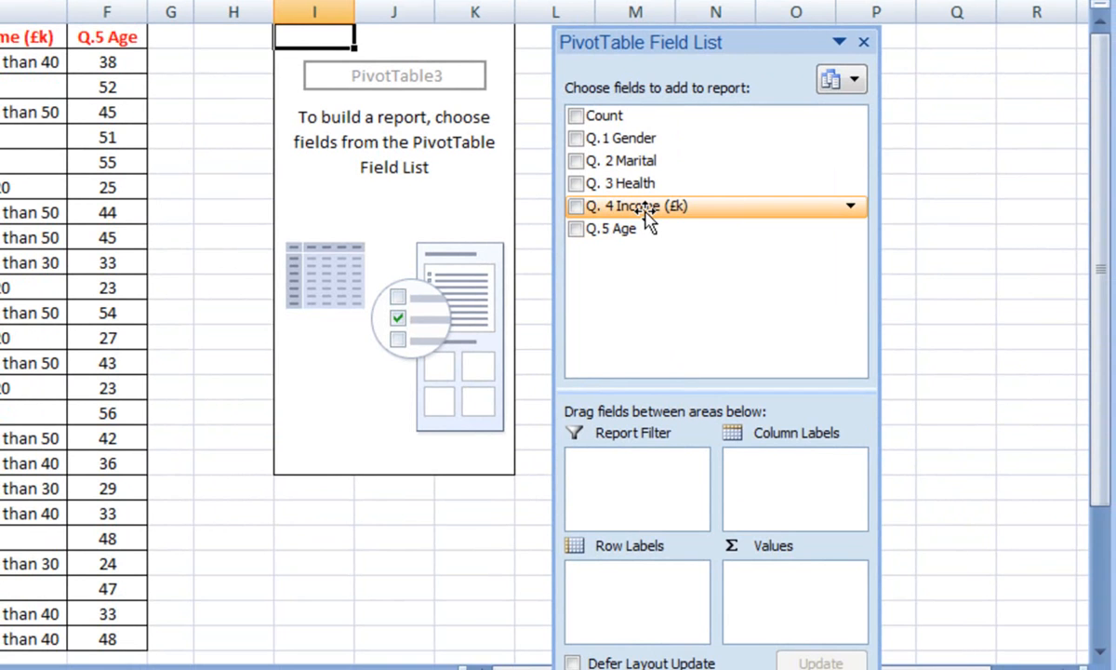
{"action": "left_click_drag", "start_coordinate": [647, 214], "coordinate": [619, 577]}
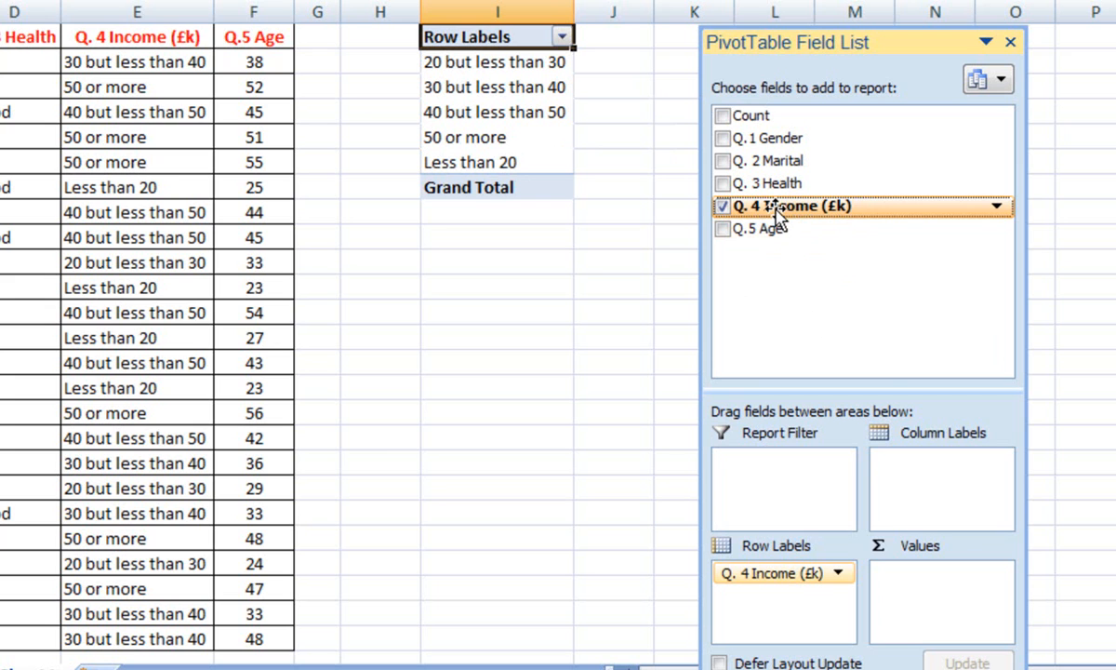
{"action": "left_click_drag", "start_coordinate": [778, 216], "coordinate": [941, 589]}
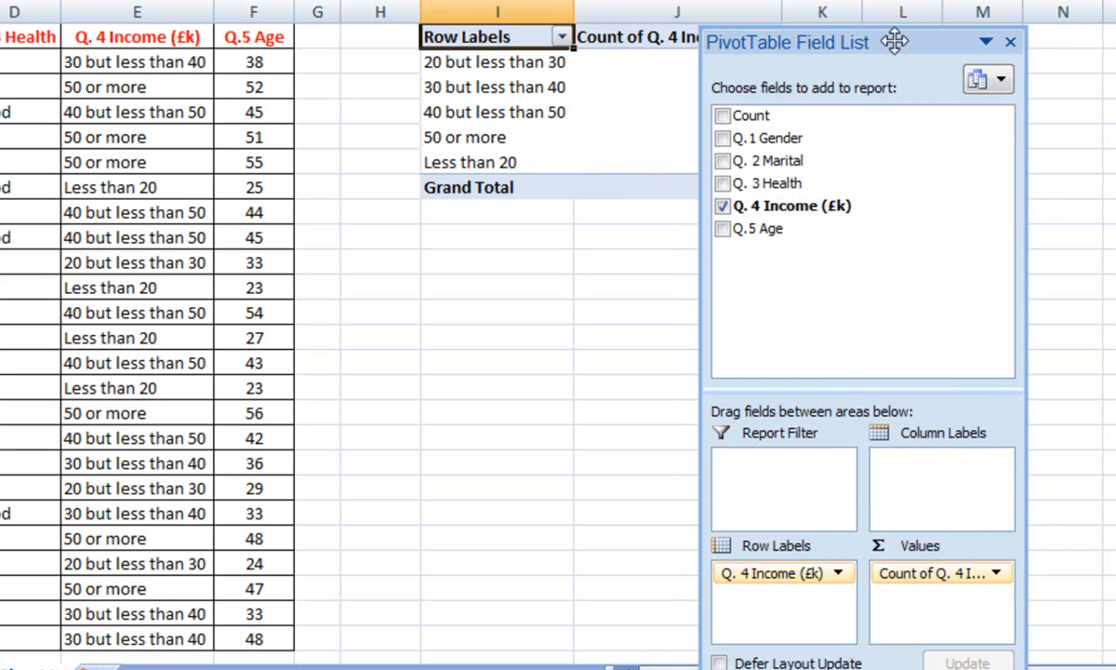
{"action": "left_click_drag", "start_coordinate": [899, 51], "coordinate": [1068, 41]}
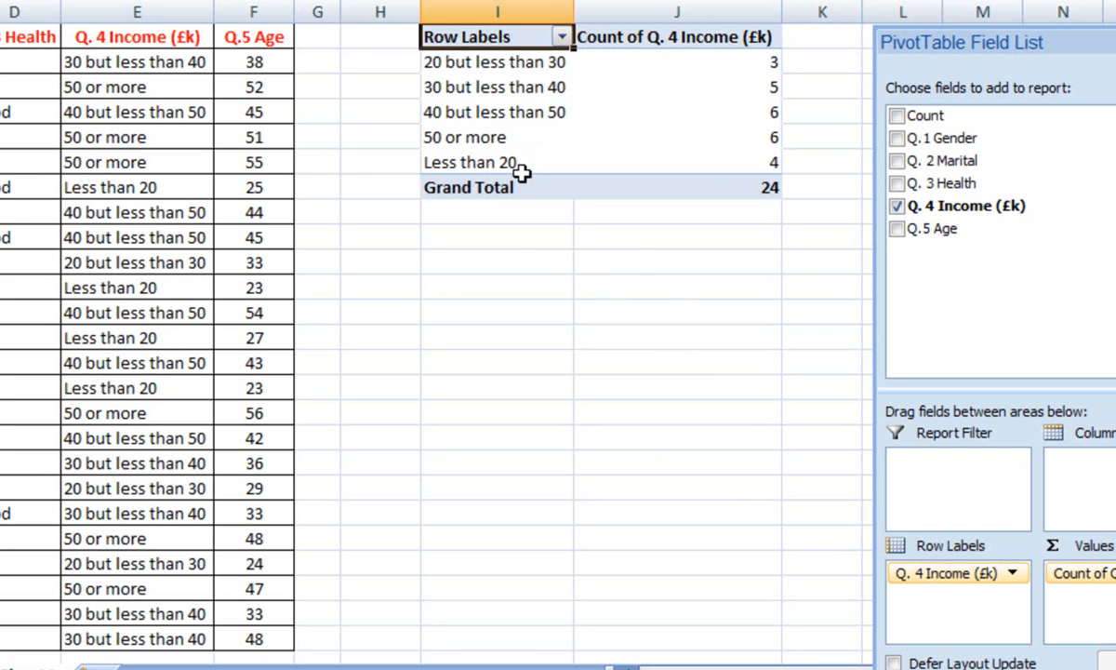
{"action": "left_click", "coordinate": [529, 264]}
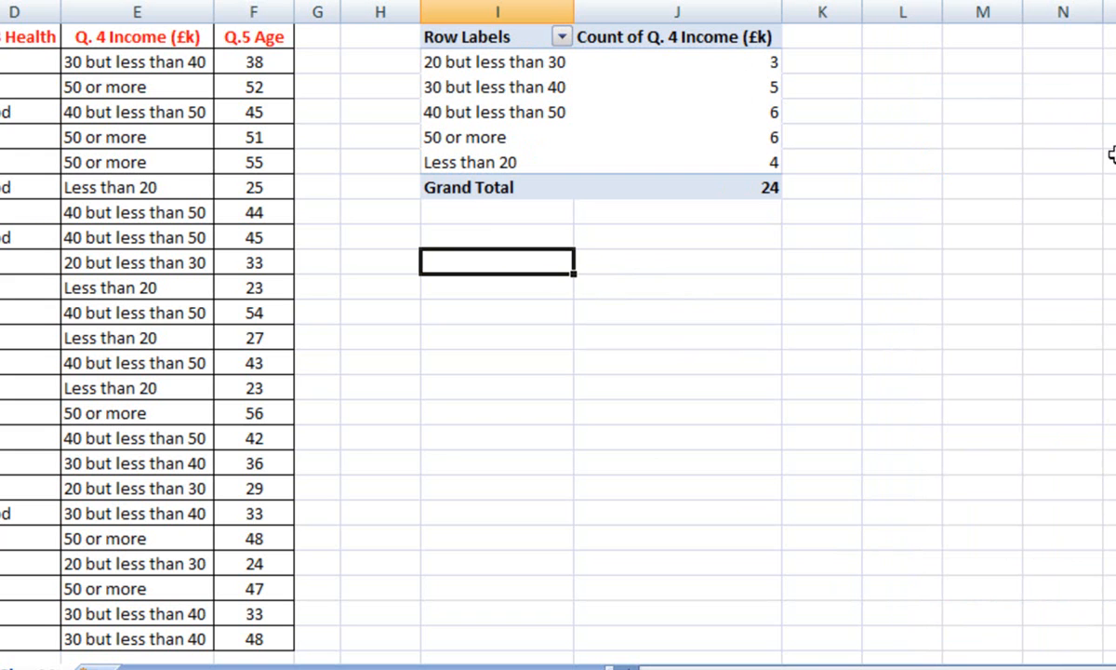
Move the "Less than 20" income category to the beginning of the pivot table's row labels
{"action": "left_click", "coordinate": [501, 163]}
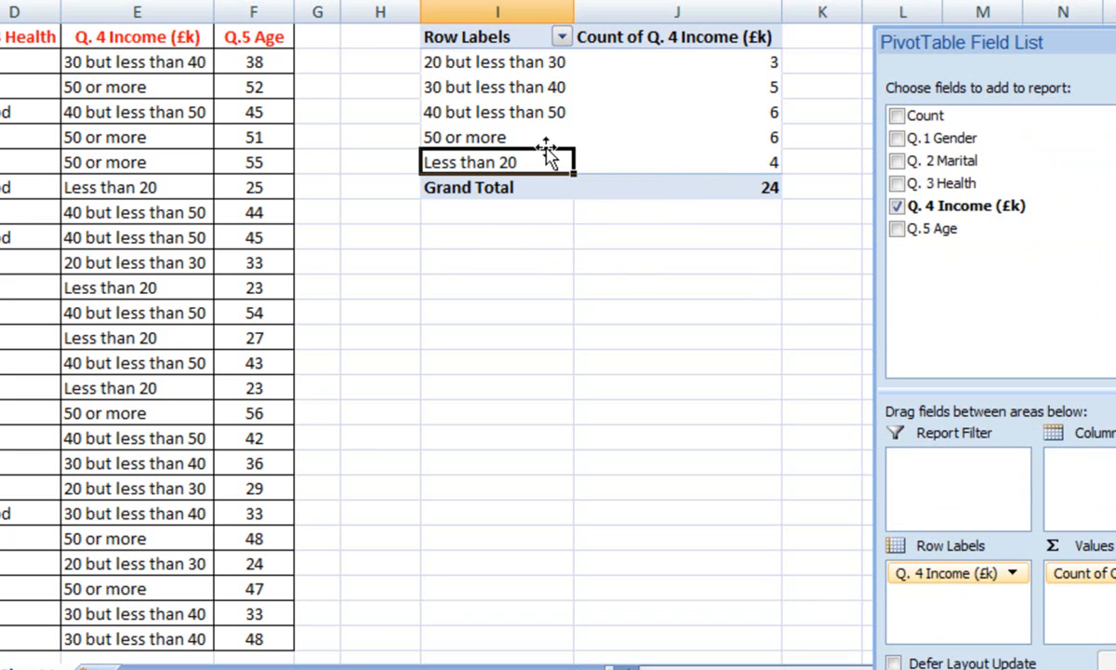
{"action": "left_click_drag", "start_coordinate": [547, 149], "coordinate": [548, 37]}
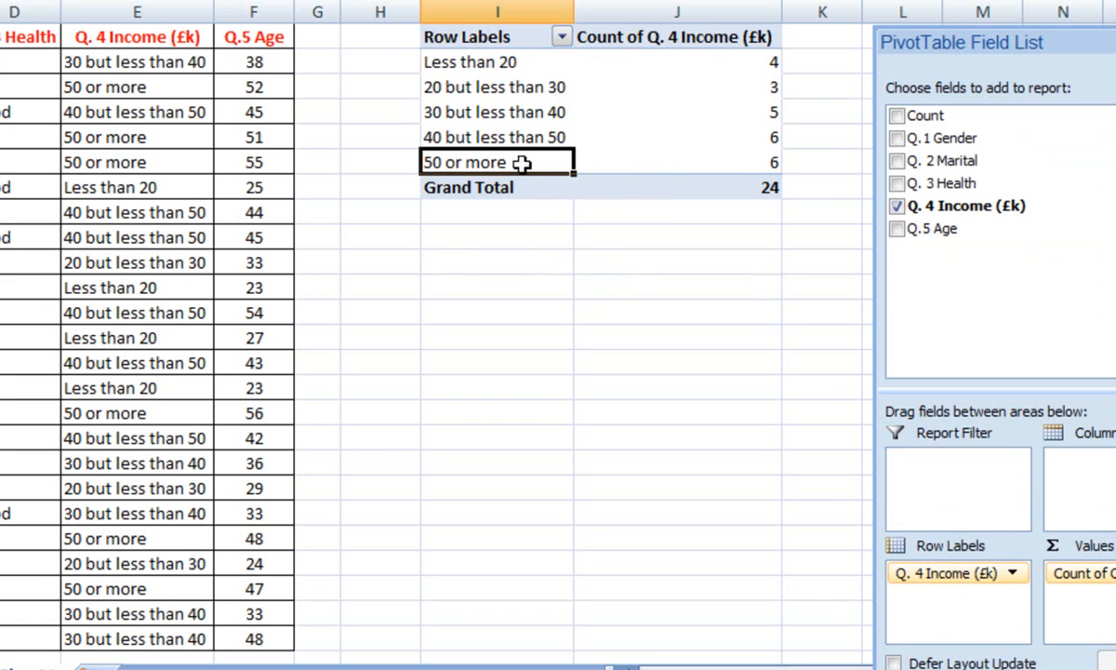
{"action": "left_click", "coordinate": [652, 286]}
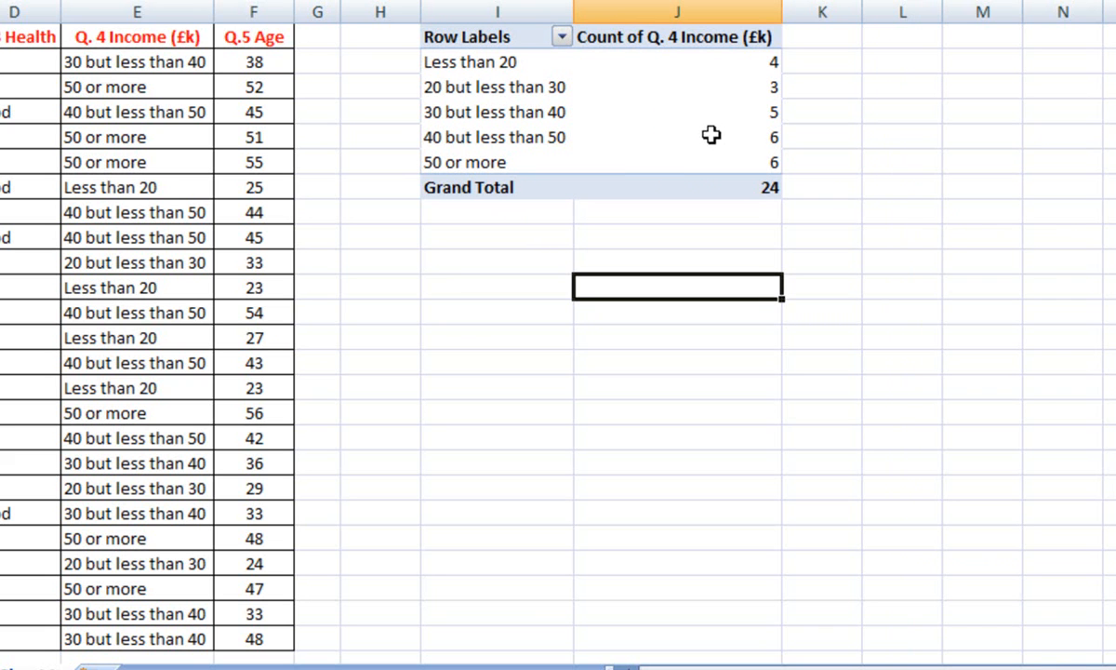
Add Q.1 Gender as column labels to the income pivot table and widen column K
{"action": "left_click", "coordinate": [490, 37]}
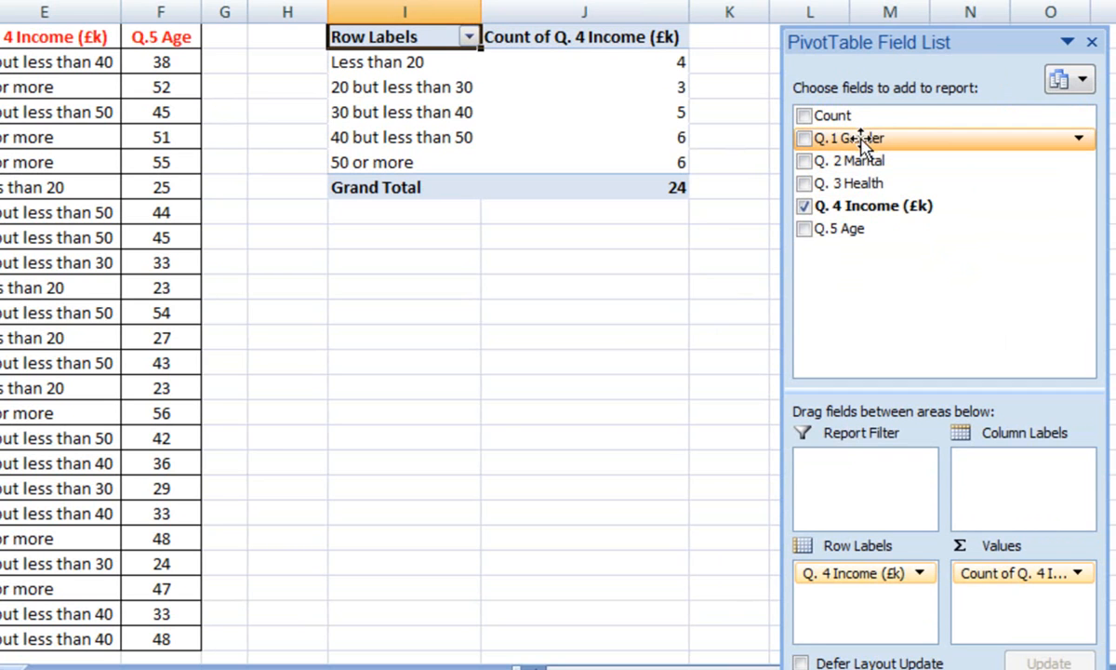
{"action": "left_click_drag", "start_coordinate": [863, 141], "coordinate": [1021, 478]}
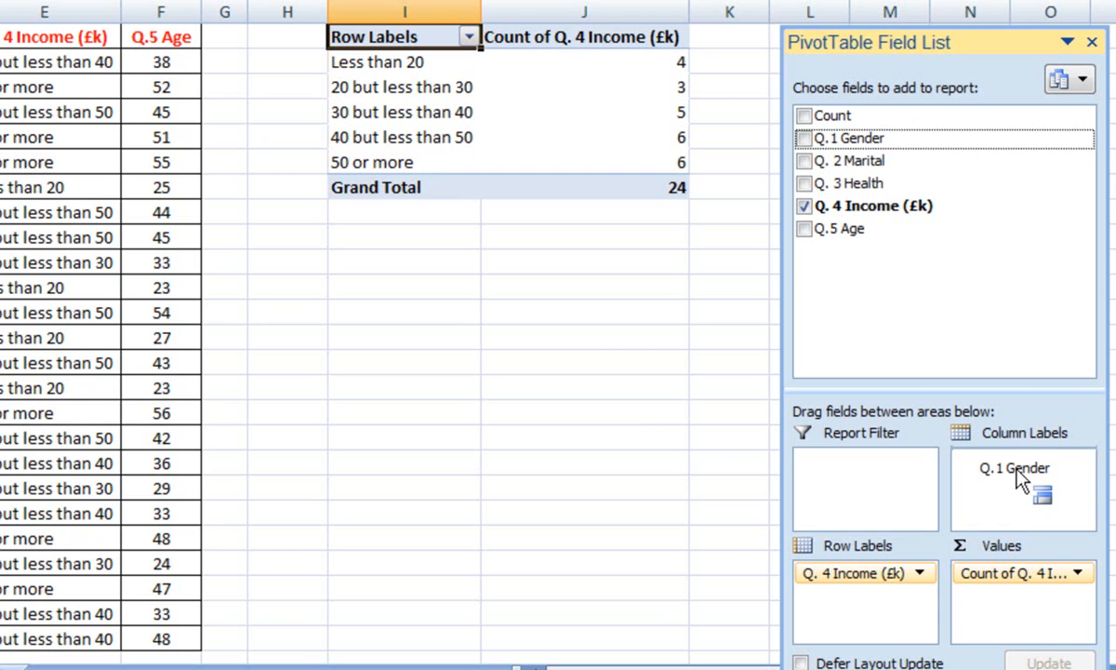
{"action": "left_click_drag", "start_coordinate": [1022, 479], "coordinate": [955, 463]}
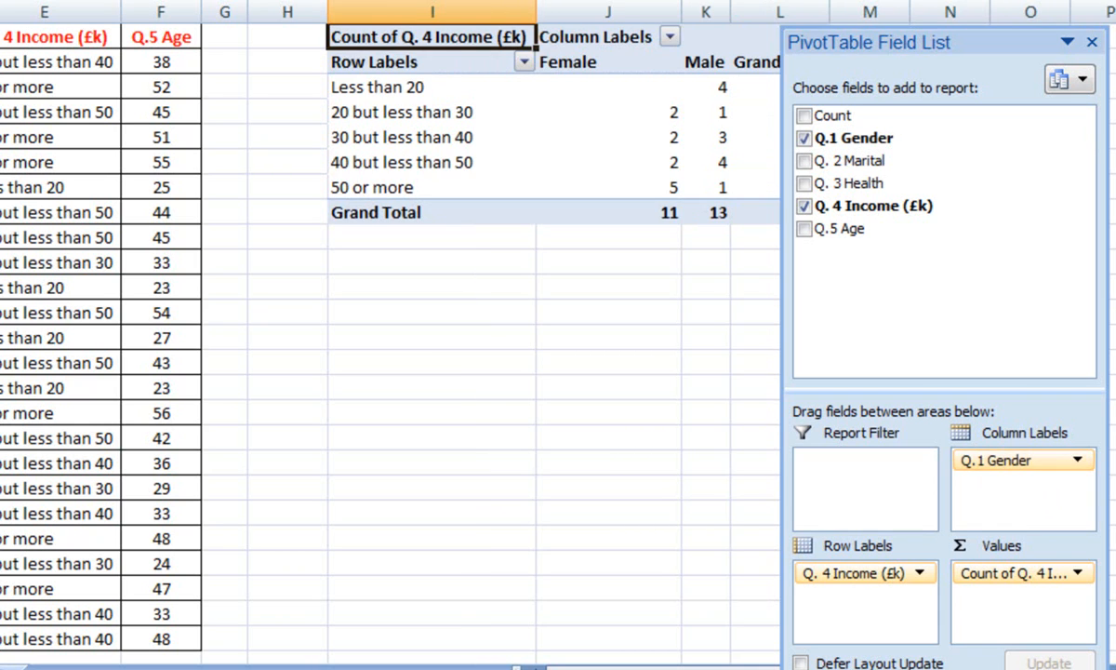
{"action": "left_click_drag", "start_coordinate": [852, 47], "coordinate": [994, 47]}
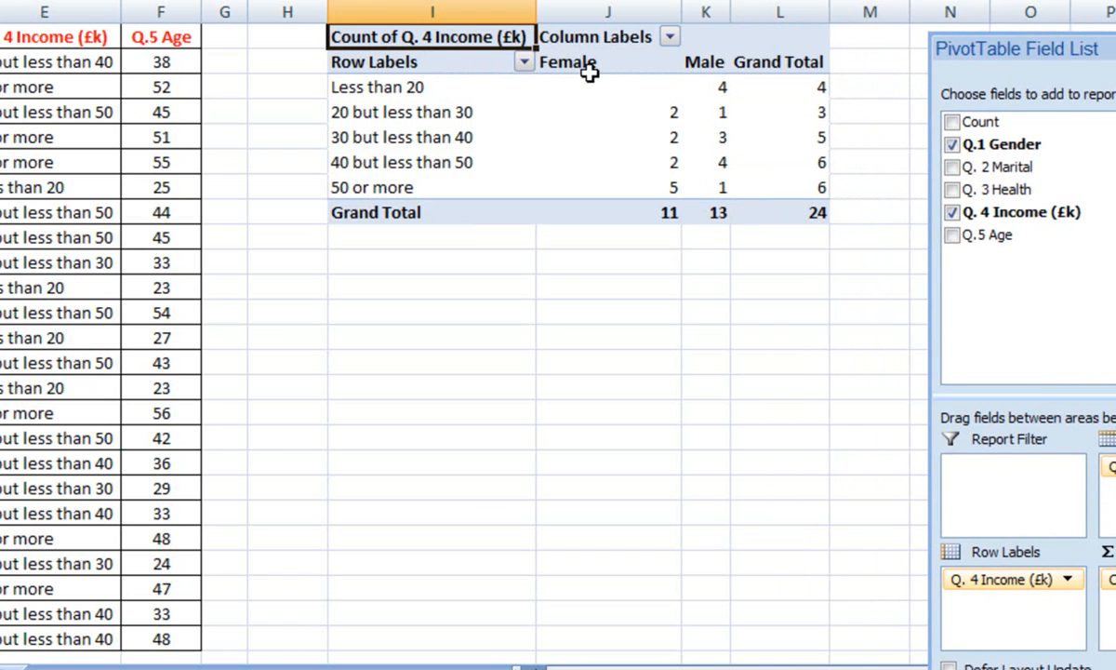
{"action": "left_click_drag", "start_coordinate": [730, 9], "coordinate": [785, 11]}
{"action": "left_click", "coordinate": [810, 310]}
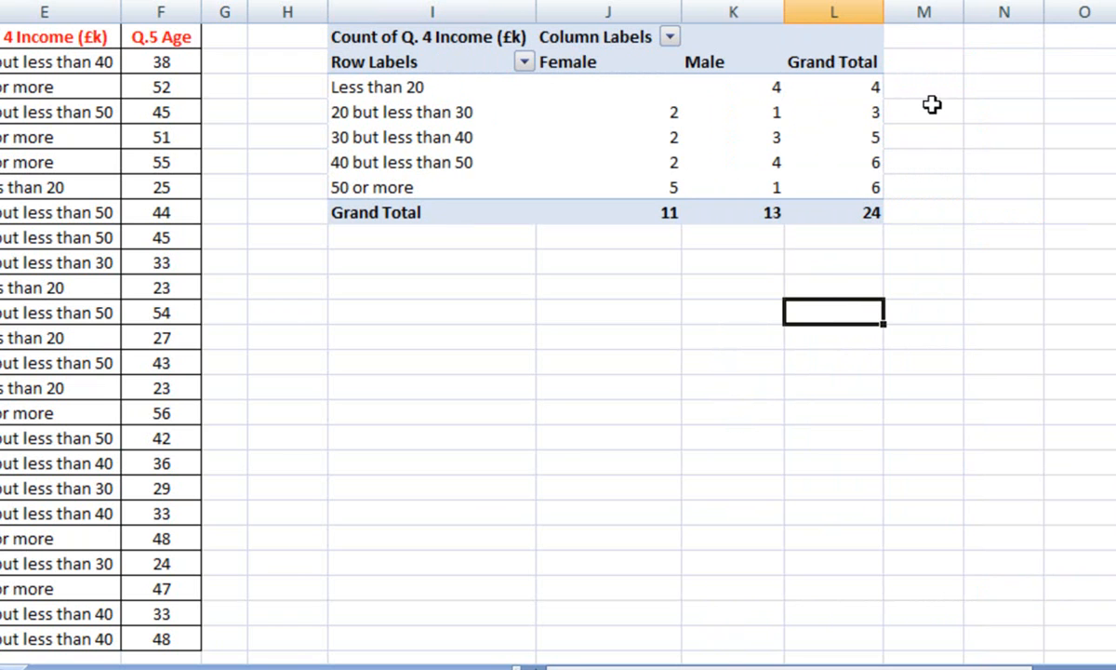
{"action": "left_click_drag", "start_coordinate": [810, 86], "coordinate": [872, 208]}
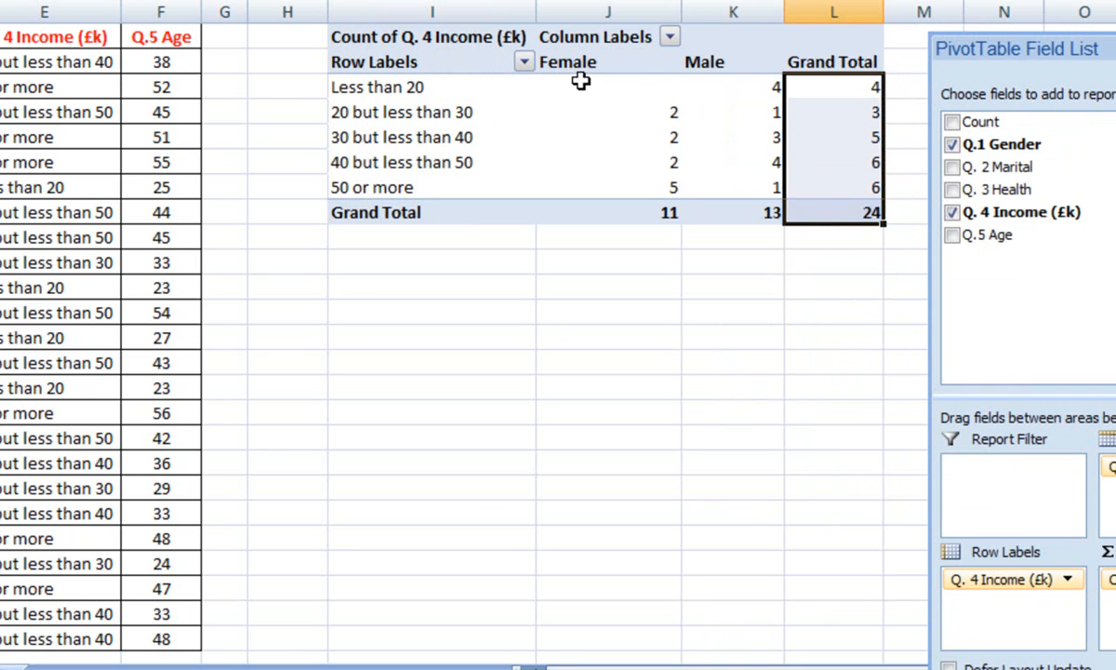
{"action": "left_click", "coordinate": [739, 363]}
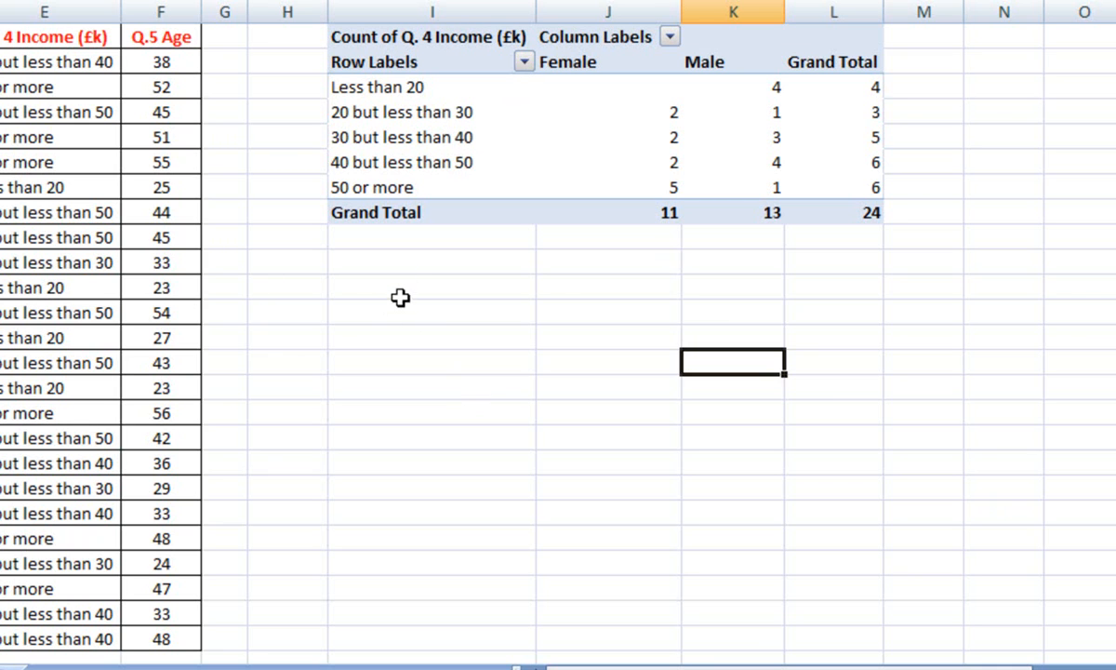
{"action": "left_click", "coordinate": [397, 264]}
{"action": "left_click", "coordinate": [394, 290]}
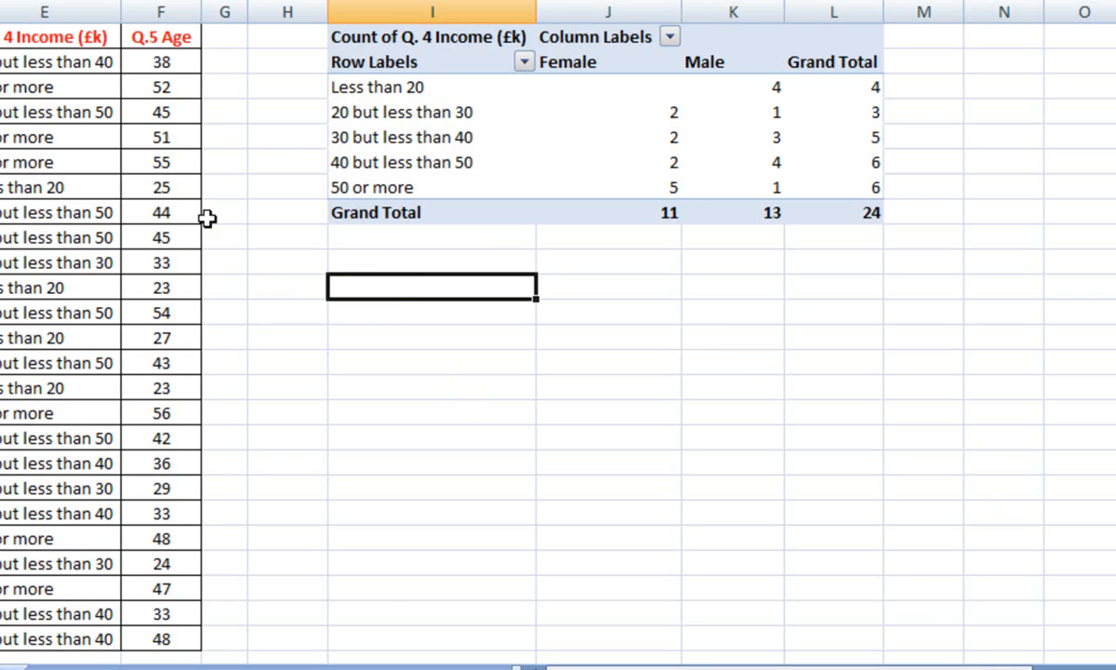
Create a second pivot table from Sheet1!$A$1:$F$25 at cell I12 of the existing worksheet, with Q.5 Age as row labels and values
{"action": "left_click", "coordinate": [162, 137]}
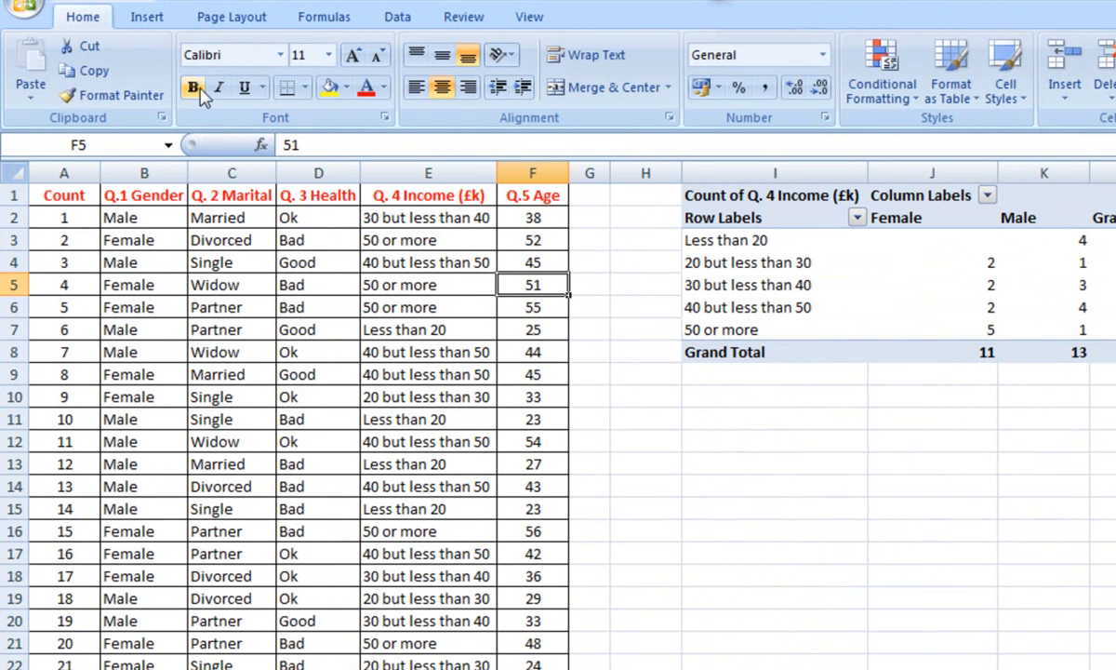
{"action": "left_click", "coordinate": [147, 18]}
{"action": "left_click", "coordinate": [39, 105]}
{"action": "left_click", "coordinate": [60, 120]}
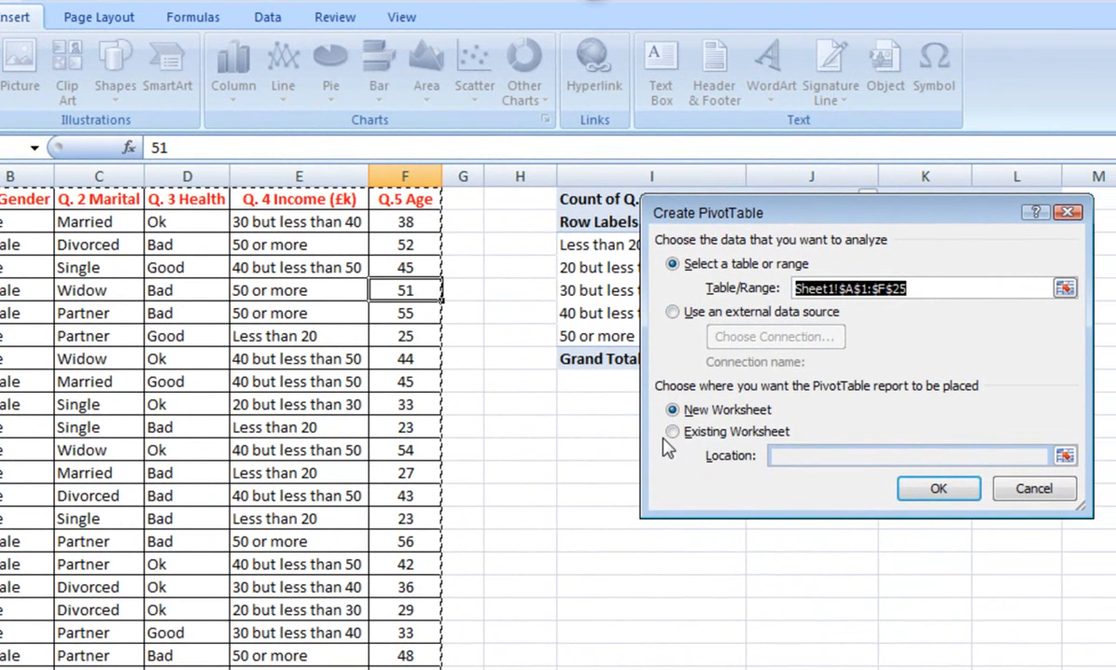
{"action": "left_click", "coordinate": [700, 429]}
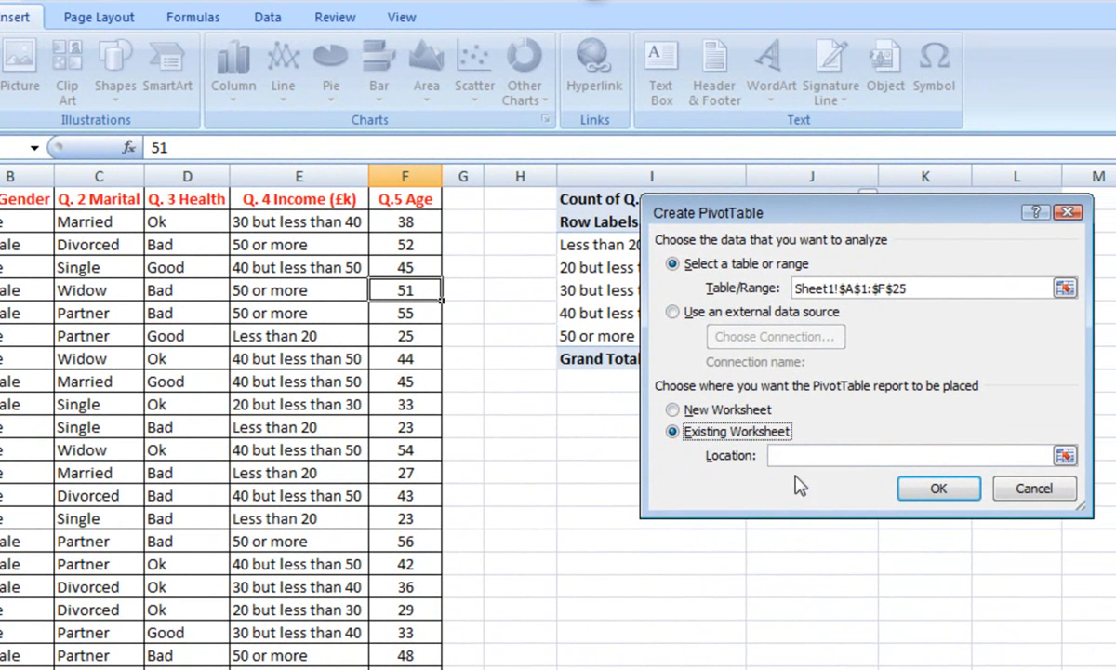
{"action": "left_click", "coordinate": [596, 446]}
{"action": "left_click", "coordinate": [980, 496]}
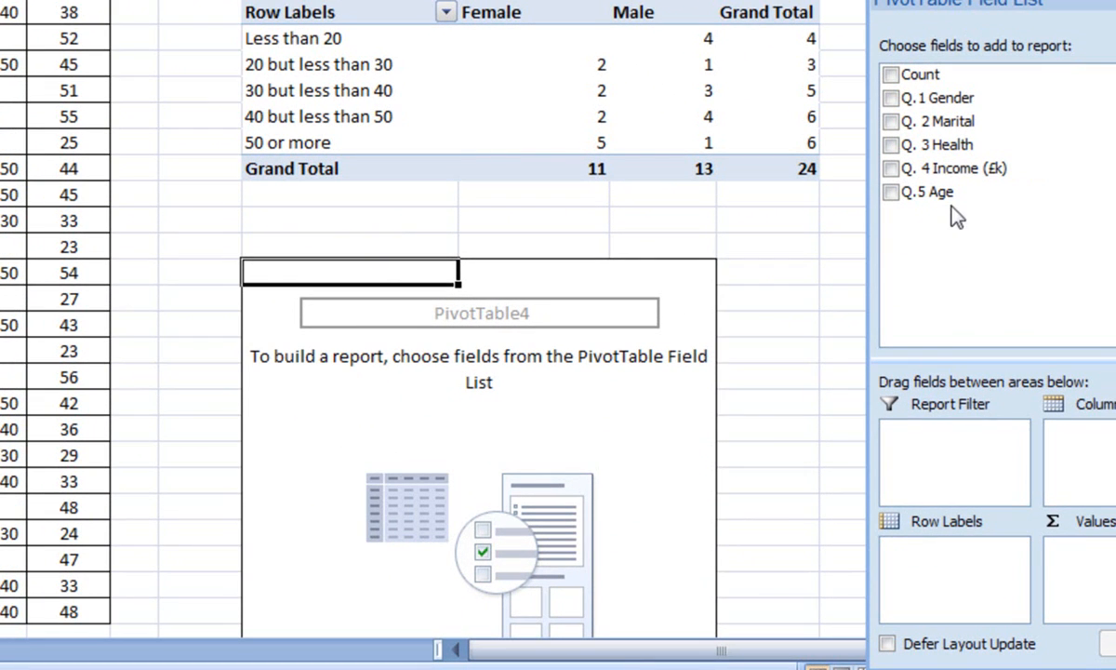
{"action": "left_click_drag", "start_coordinate": [942, 207], "coordinate": [884, 558]}
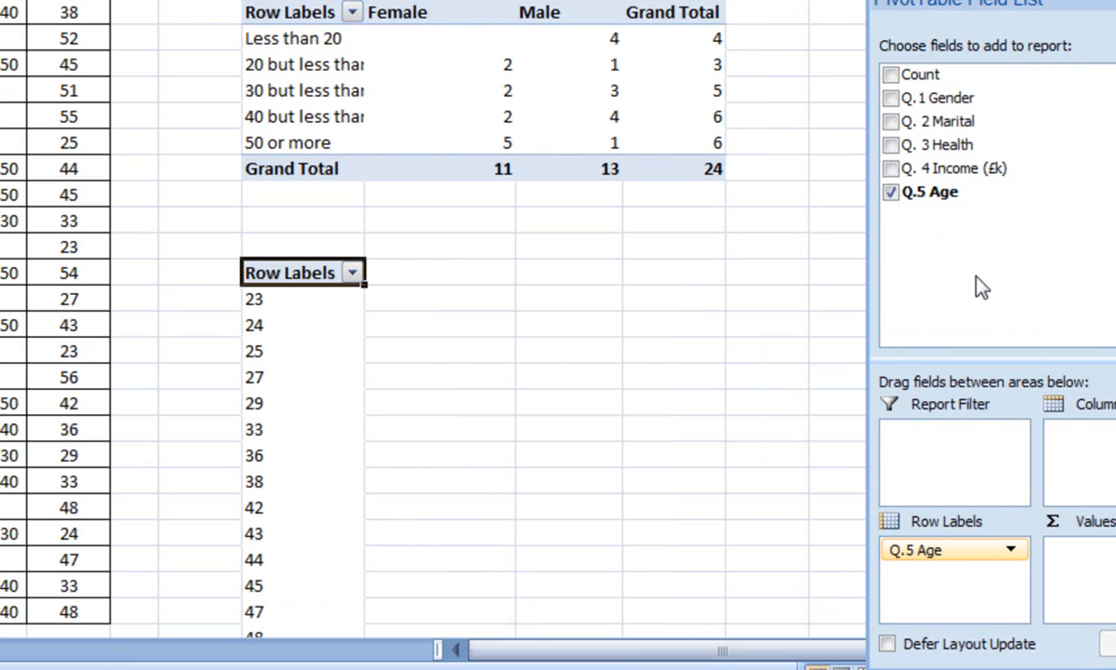
{"action": "left_click_drag", "start_coordinate": [937, 203], "coordinate": [835, 571]}
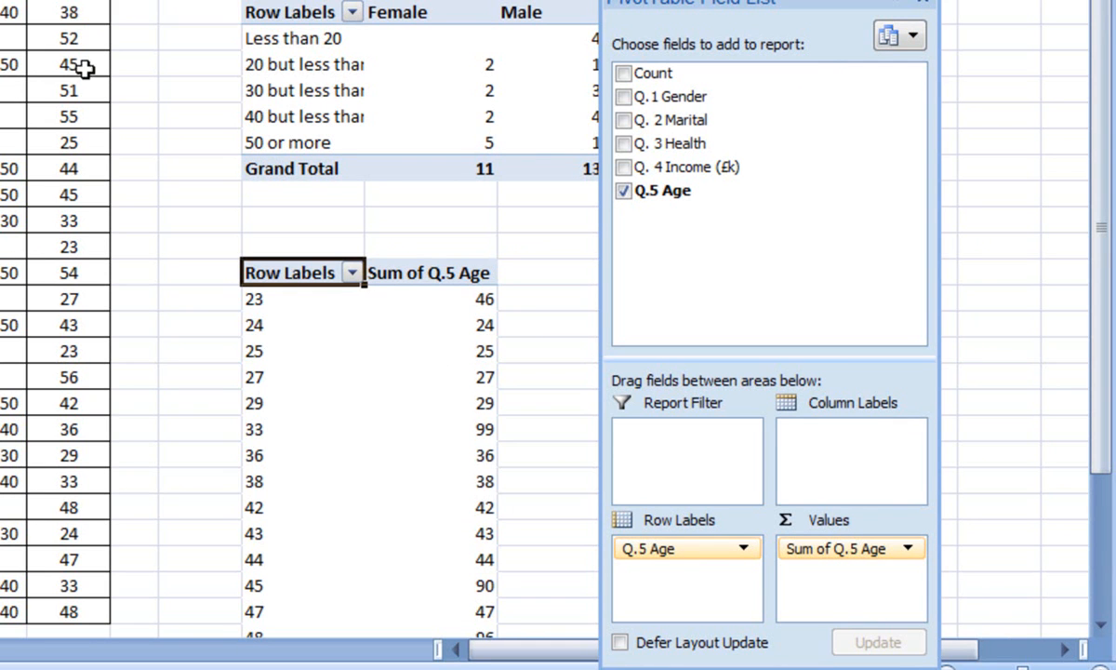
Summarize the age pivot table's values by Count and name the value field Frequency
{"action": "double_click", "coordinate": [426, 273]}
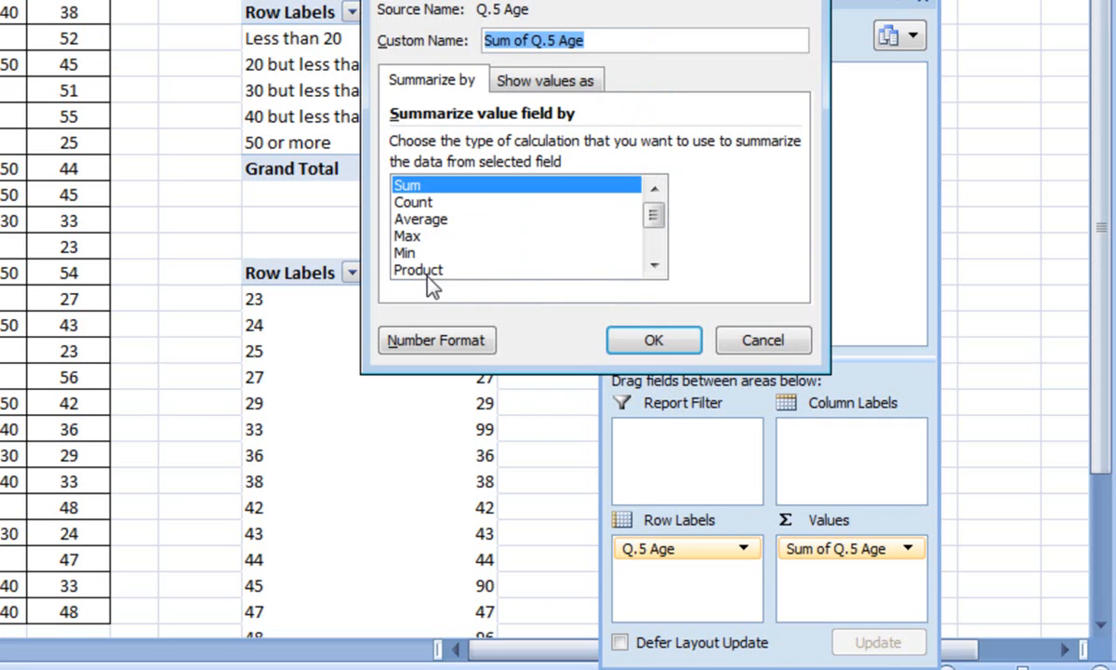
{"action": "left_click", "coordinate": [411, 202]}
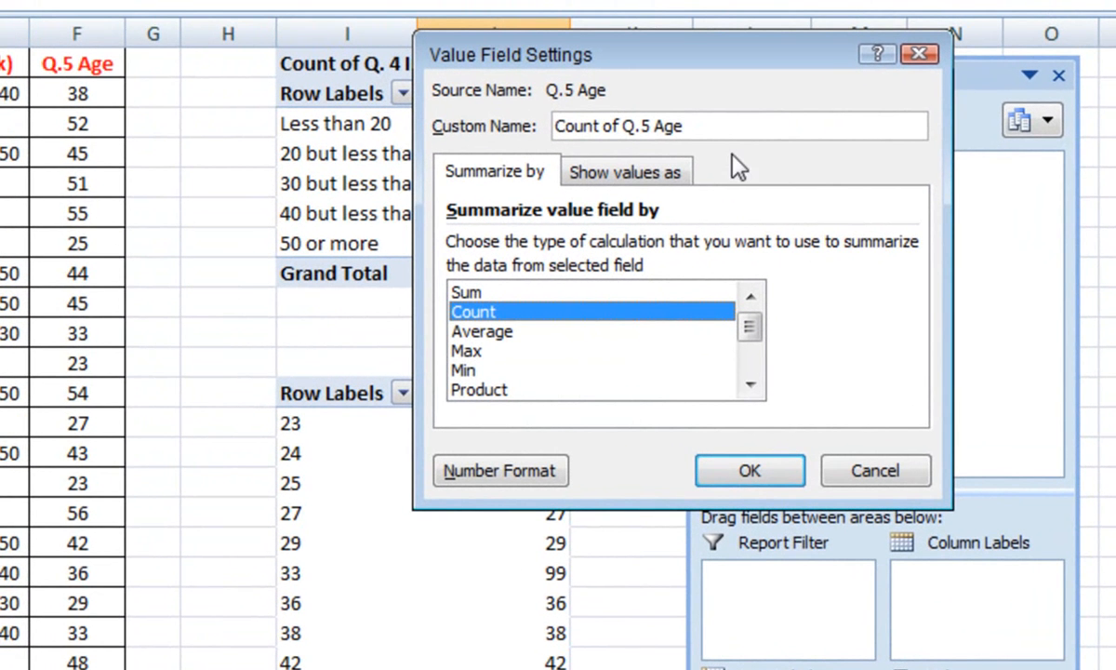
{"action": "left_click", "coordinate": [705, 127]}
{"action": "key", "text": "BackSpace"}
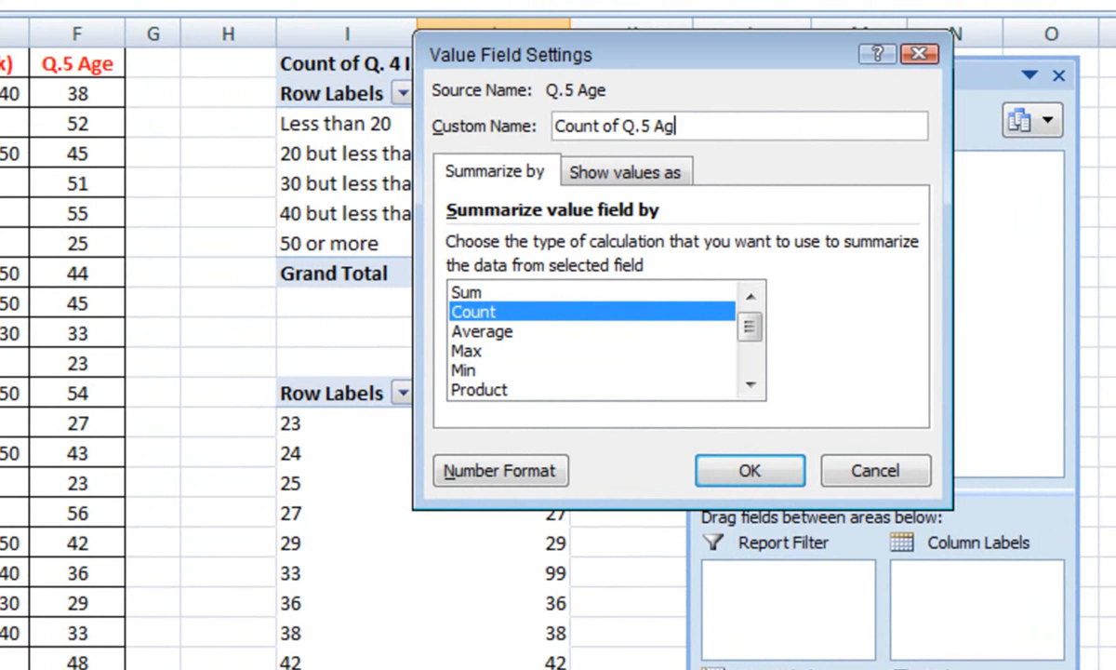
{"action": "key", "text": "BackSpace"}
{"action": "key", "text": "BackSpace"}
{"action": "key", "text": "BackSpace"}
{"action": "key", "text": "BackSpace"}
{"action": "key", "text": "BackSpace"}
{"action": "key", "text": "BackSpace"}
{"action": "key", "text": "BackSpace"}
{"action": "key", "text": "BackSpace"}
{"action": "key", "text": "BackSpace"}
{"action": "key", "text": "BackSpace"}
{"action": "key", "text": "BackSpace"}
{"action": "key", "text": "BackSpace"}
{"action": "key", "text": "BackSpace"}
{"action": "key", "text": "BackSpace"}
{"action": "key", "text": "BackSpace"}
{"action": "type", "text": "Frequency"}
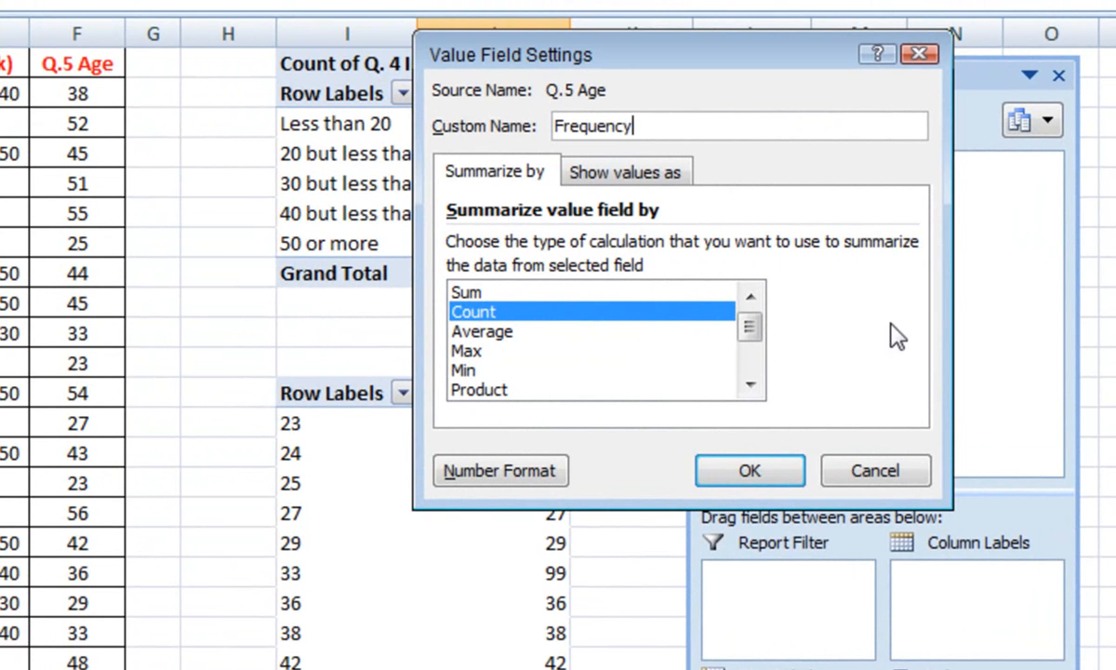
{"action": "left_click", "coordinate": [745, 472]}
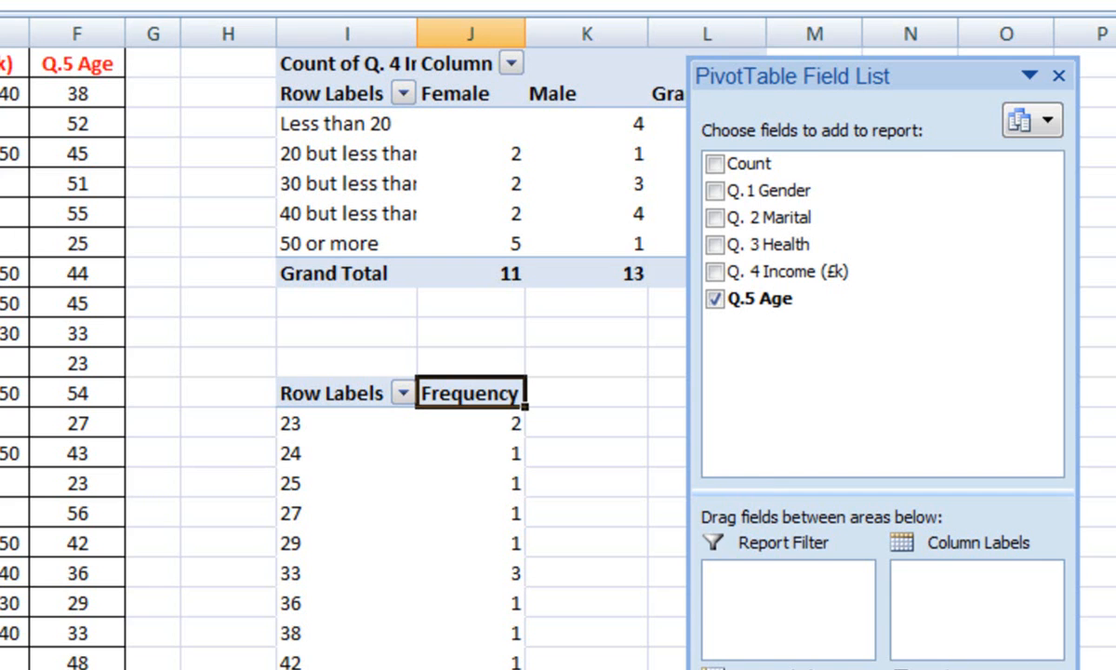
{"action": "left_click", "coordinate": [586, 662]}
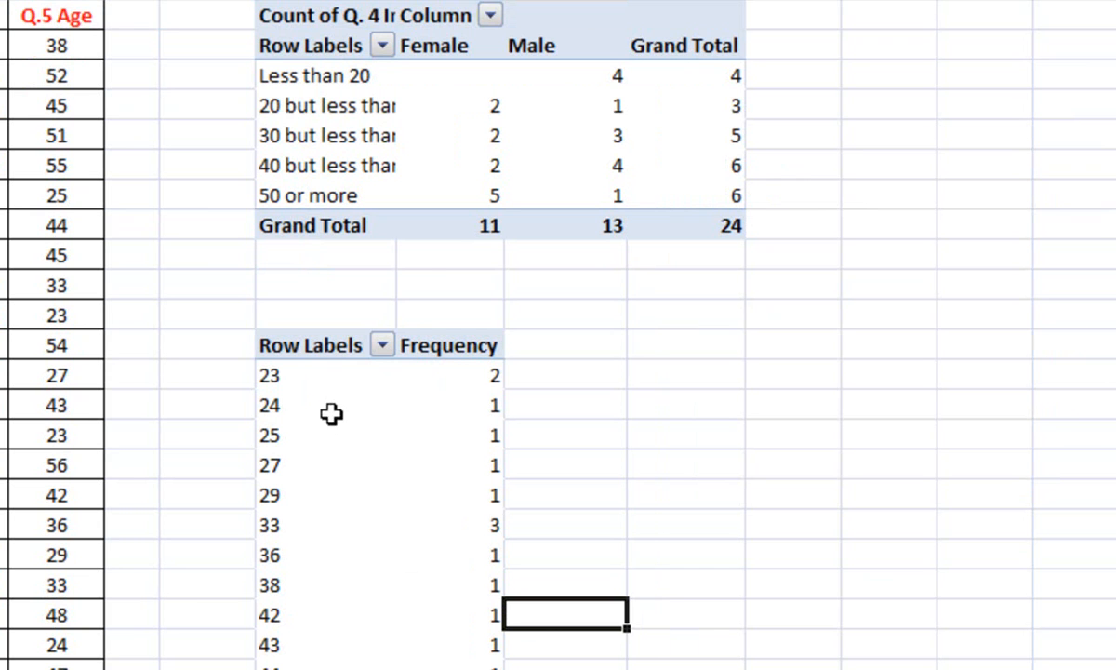
Group the ages in the second pivot table's row labels from 20 to 60 in intervals of 5
{"action": "left_click", "coordinate": [279, 435]}
{"action": "right_click", "coordinate": [294, 441]}
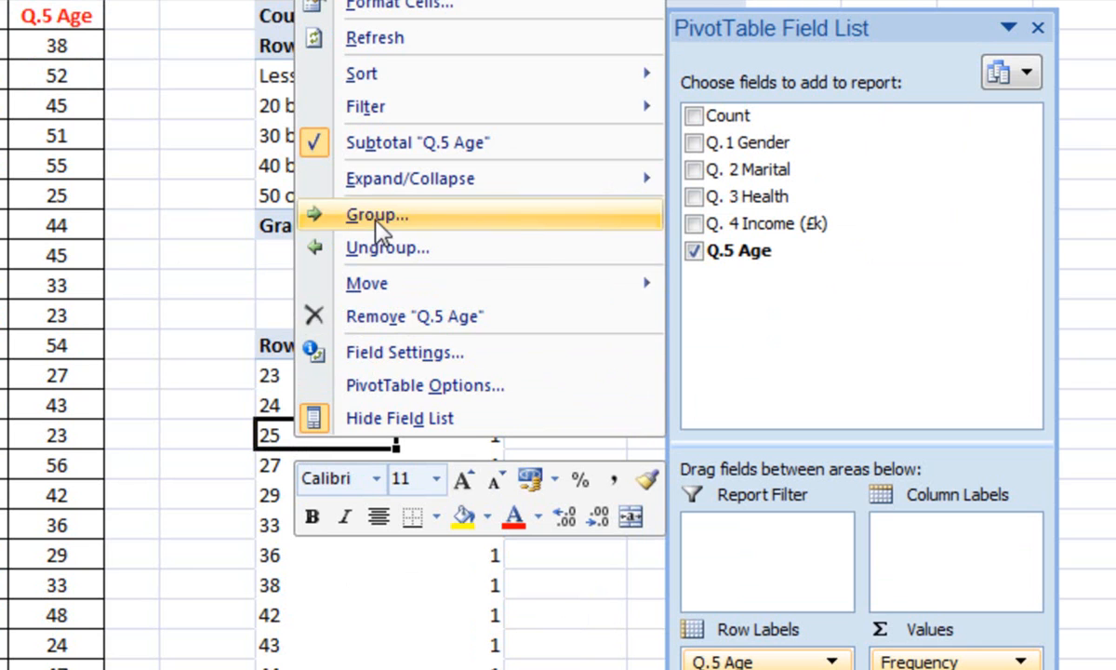
{"action": "left_click", "coordinate": [454, 219]}
{"action": "left_click", "coordinate": [401, 170]}
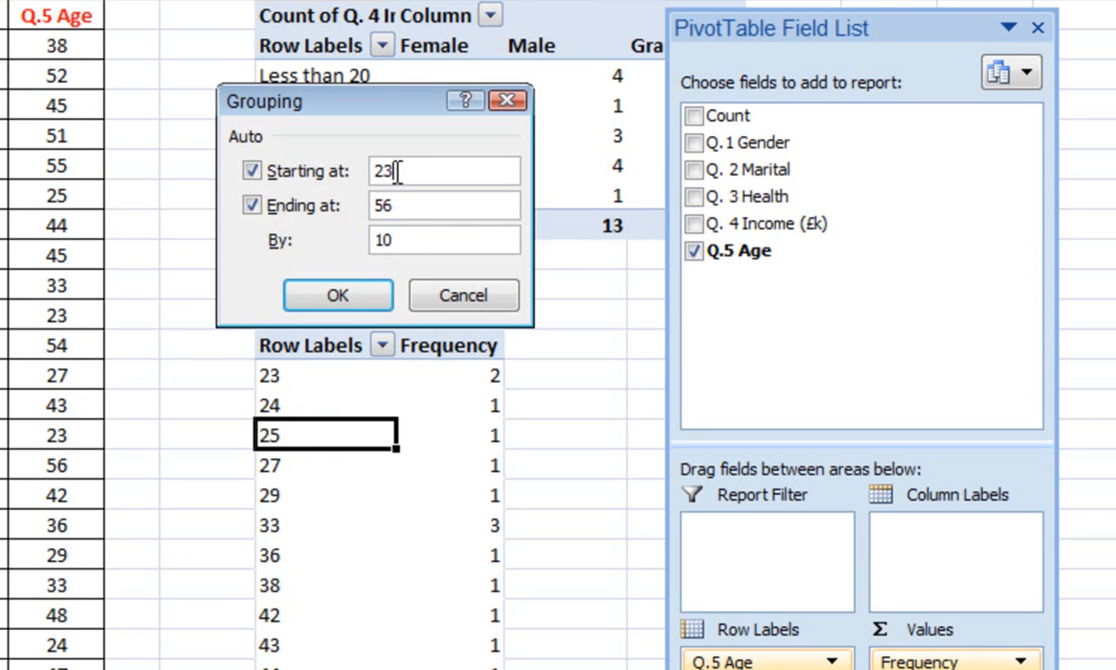
{"action": "key", "text": "BackSpace"}
{"action": "type", "text": "0"}
{"action": "left_click", "coordinate": [437, 206]}
{"action": "key", "text": "BackSpace"}
{"action": "key", "text": "BackSpace"}
{"action": "type", "text": "60"}
{"action": "left_click", "coordinate": [408, 239]}
{"action": "key", "text": "BackSpace"}
{"action": "key", "text": "BackSpace"}
{"action": "left_click", "coordinate": [365, 295]}
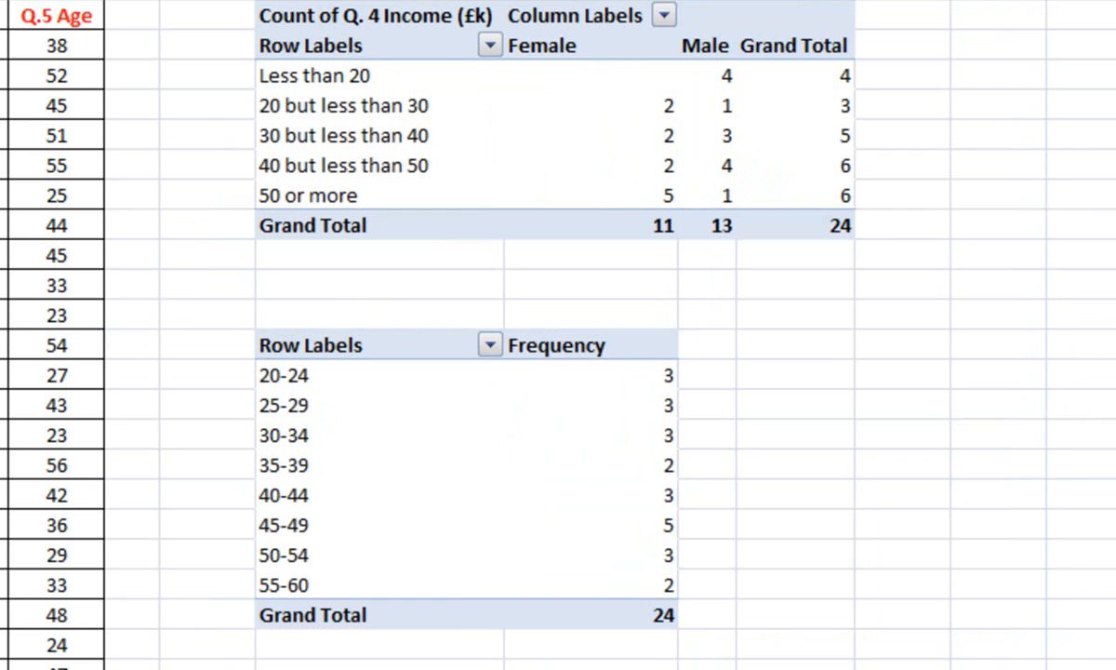